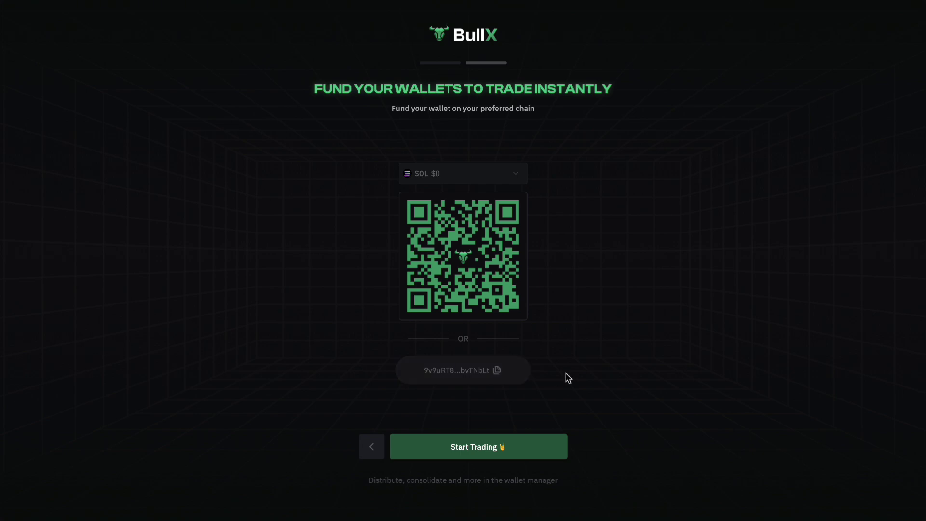
- Review the list of chains available for funding the wallet, leaving SOL as the selected chain
{"action": "left_click", "coordinate": [485, 179]}
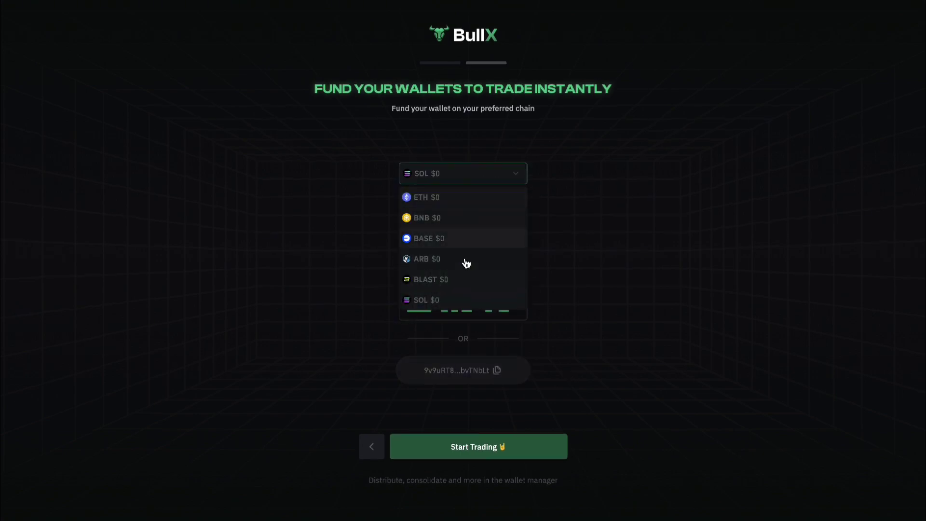
{"action": "left_click", "coordinate": [622, 262]}
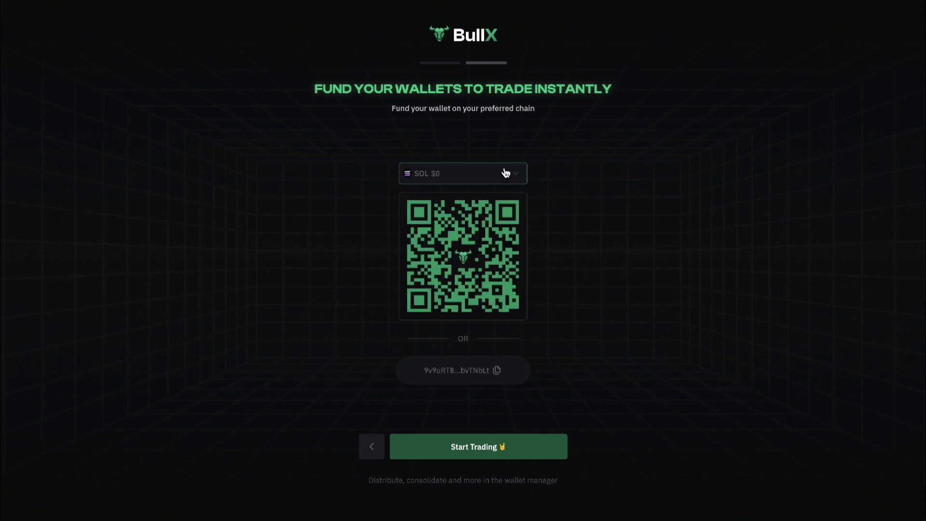
{"action": "left_click", "coordinate": [506, 172]}
{"action": "left_click", "coordinate": [358, 191]}
{"action": "left_click", "coordinate": [419, 179]}
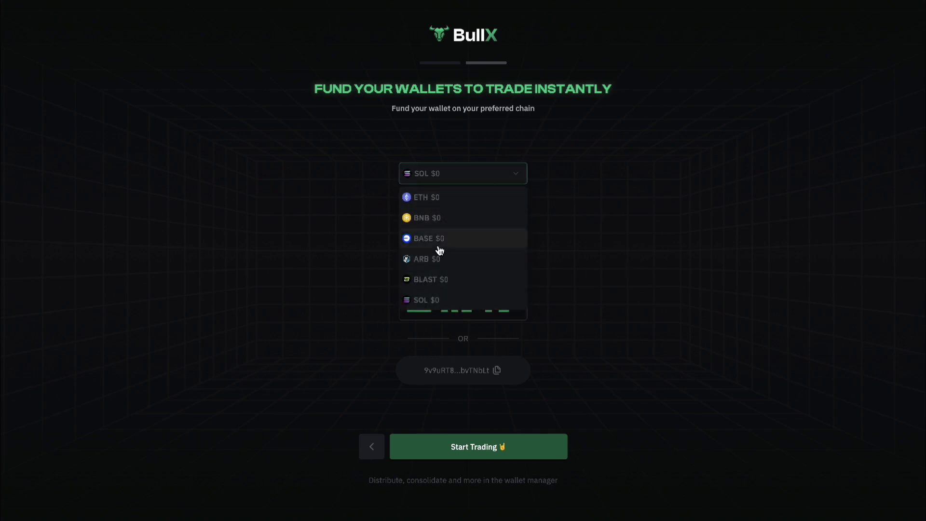
{"action": "left_click", "coordinate": [234, 228]}
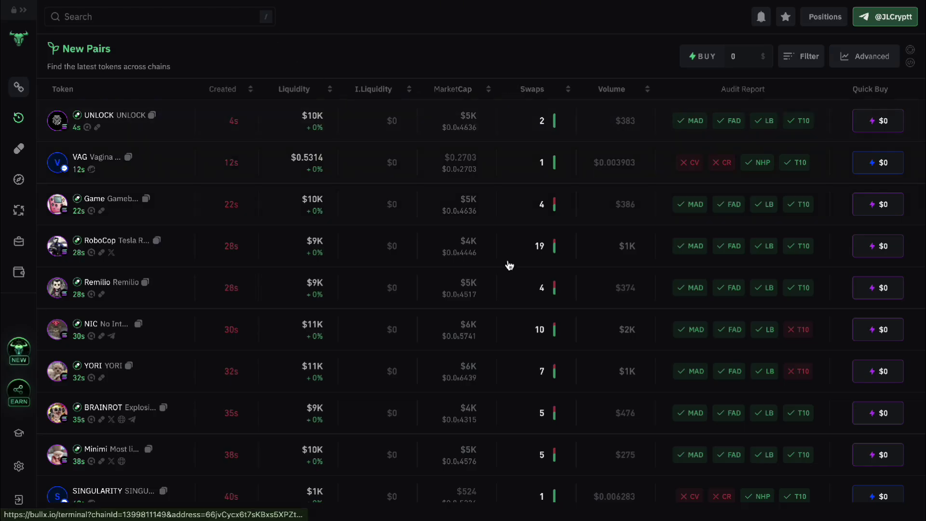
- Examine the navigation entries and look through the newest tokens in the New Pairs list
{"action": "mouse_move", "coordinate": [37, 89]}
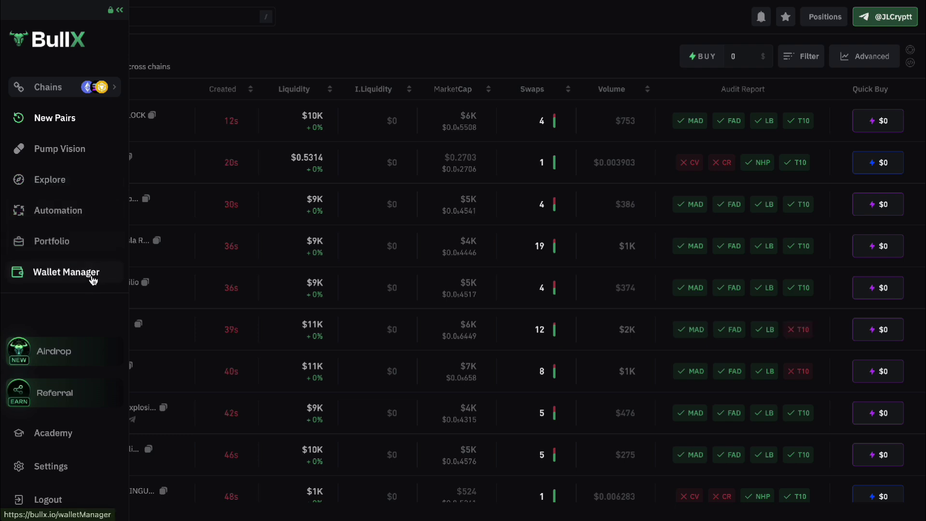
{"action": "scroll", "coordinate": [94, 281], "scroll_direction": "down", "scroll_amount": 1}
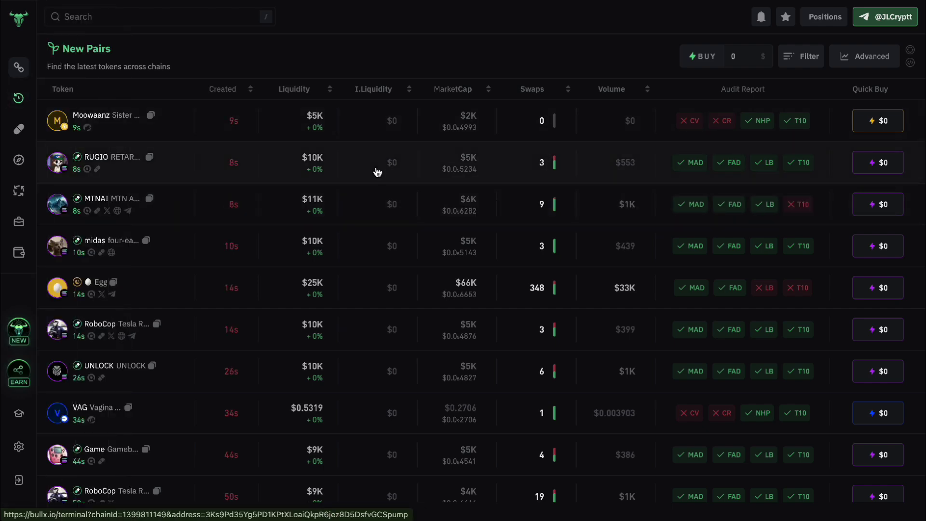
{"action": "scroll", "coordinate": [377, 172], "scroll_direction": "down", "scroll_amount": 3}
{"action": "scroll", "coordinate": [377, 172], "scroll_direction": "up", "scroll_amount": 3}
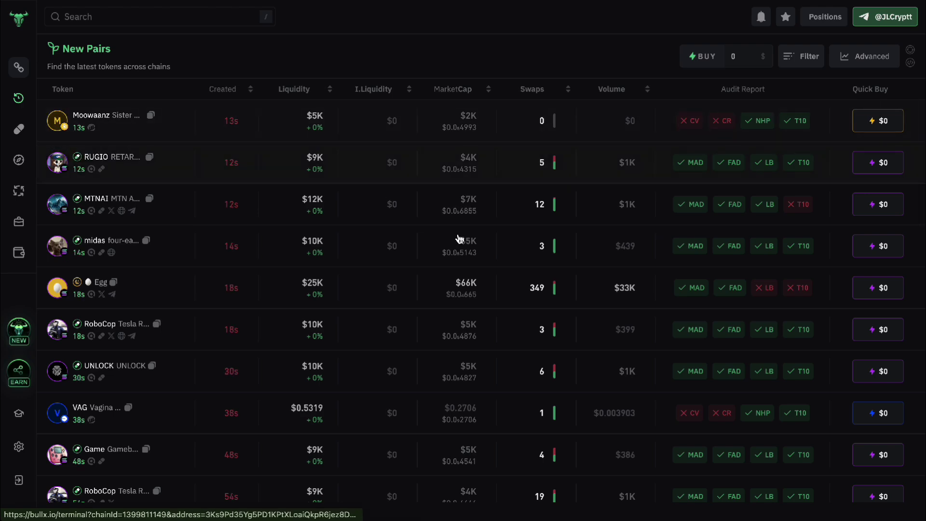
{"action": "scroll", "coordinate": [498, 268], "scroll_direction": "down", "scroll_amount": 1}
{"action": "scroll", "coordinate": [498, 268], "scroll_direction": "down", "scroll_amount": 2}
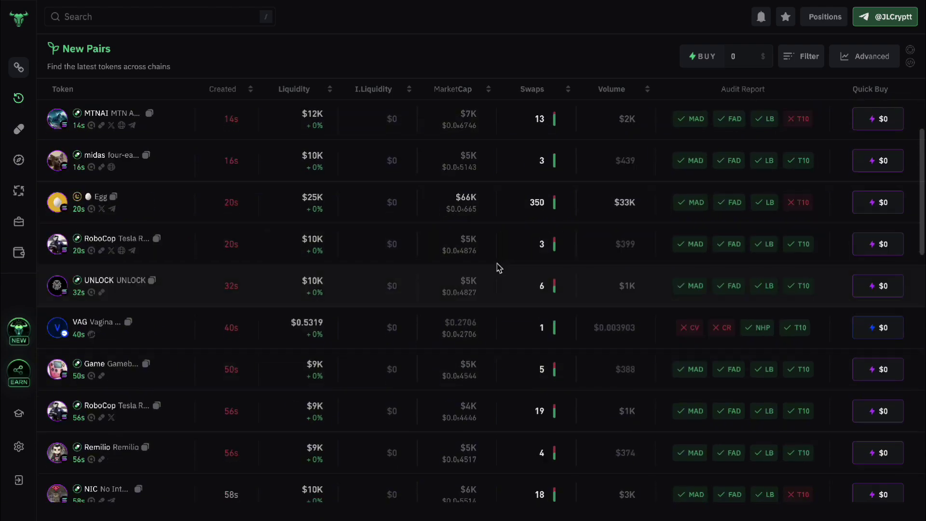
{"action": "scroll", "coordinate": [497, 265], "scroll_direction": "up", "scroll_amount": 3}
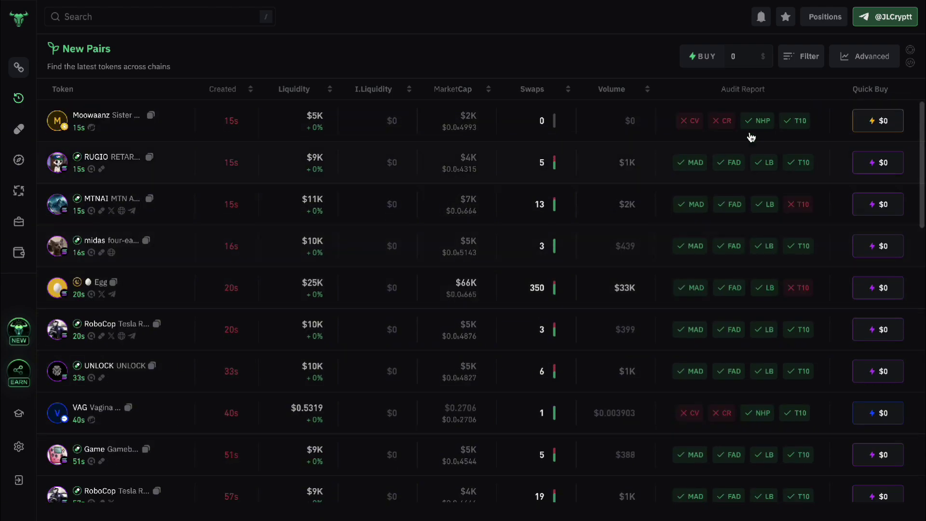
- Enable Mint Auth Disabled, Freeze Auth Disabled, LP Burned and With at least 1 social in the New Pairs filter, and reset the filter
{"action": "left_click", "coordinate": [819, 58]}
{"action": "left_click", "coordinate": [912, 125]}
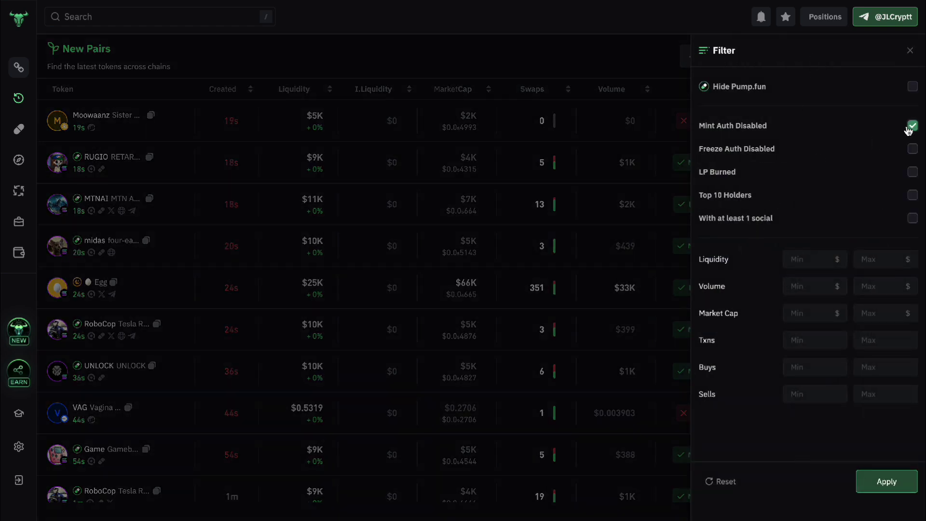
{"action": "left_click", "coordinate": [911, 148]}
{"action": "left_click", "coordinate": [912, 172]}
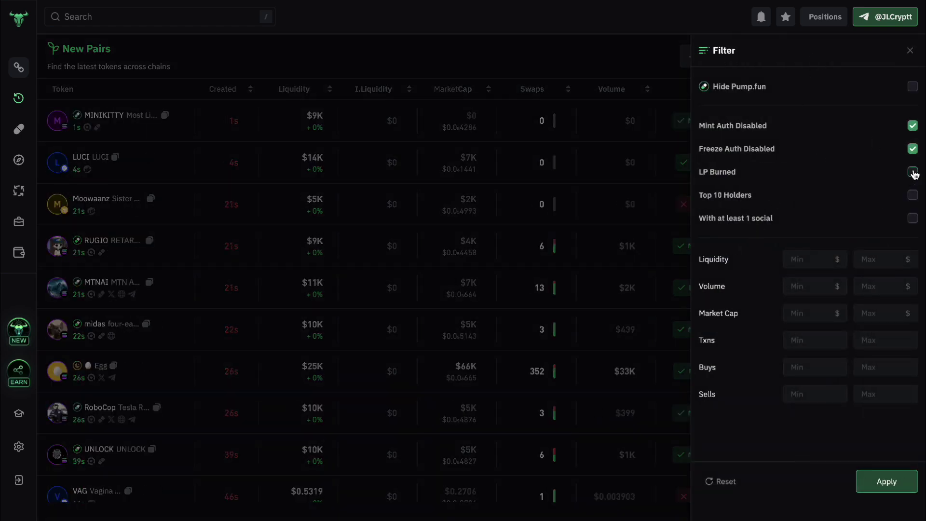
{"action": "left_click", "coordinate": [912, 218]}
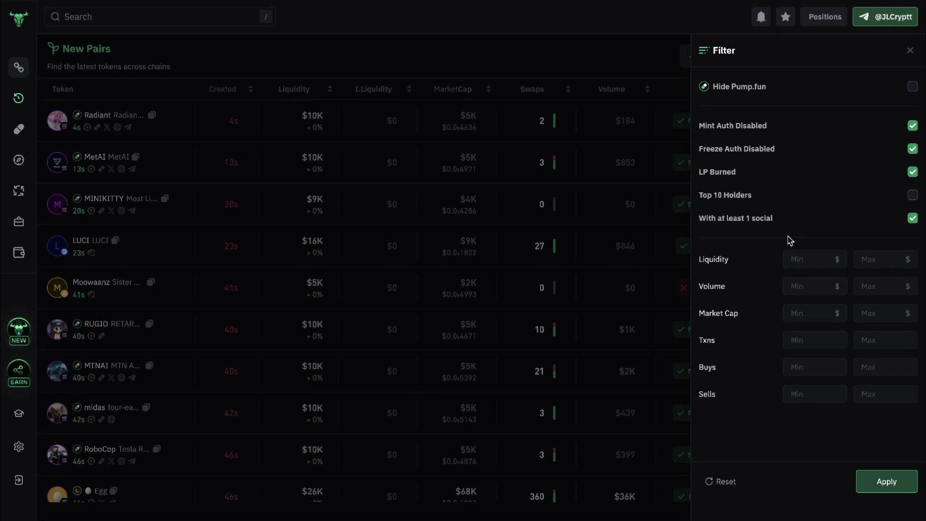
{"action": "left_click", "coordinate": [710, 480]}
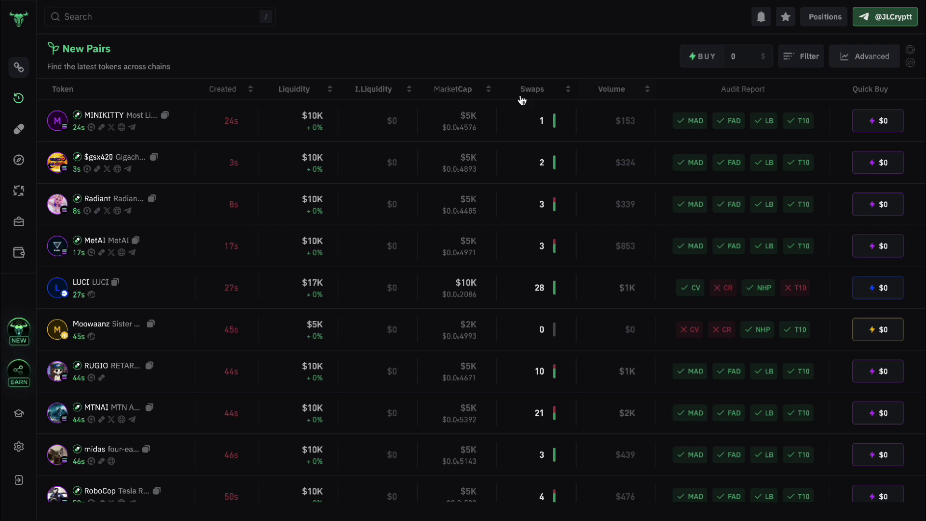
- Open Pump Vision and look through the tokens in the Graduated column
{"action": "mouse_move", "coordinate": [17, 130]}
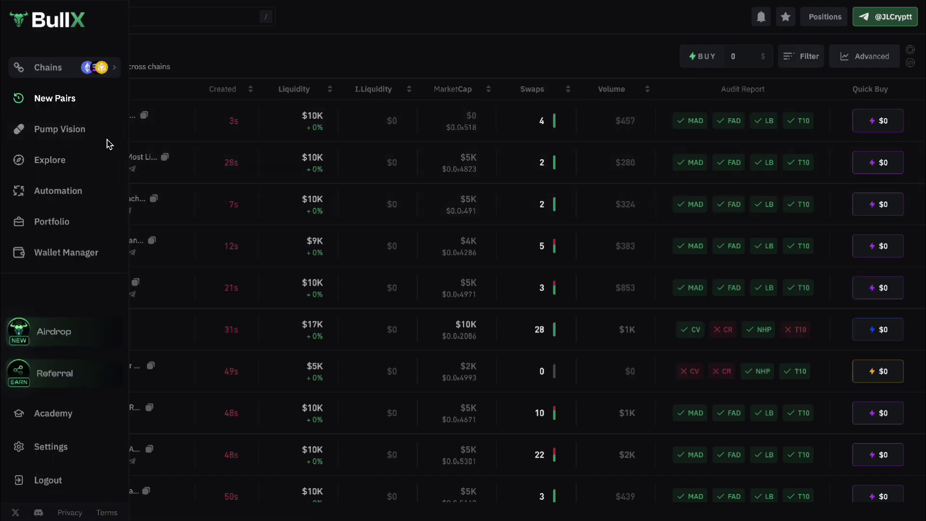
{"action": "left_click", "coordinate": [57, 130]}
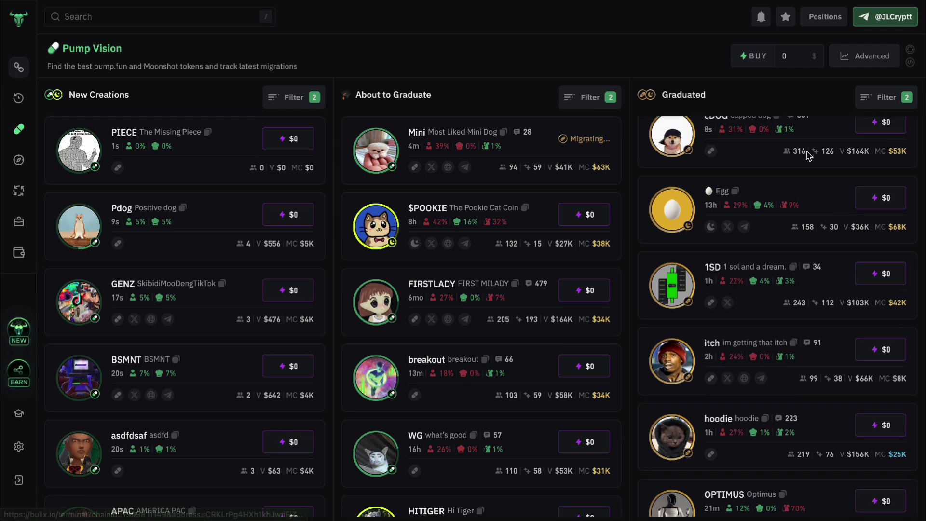
{"action": "scroll", "coordinate": [771, 216], "scroll_direction": "down", "scroll_amount": 5}
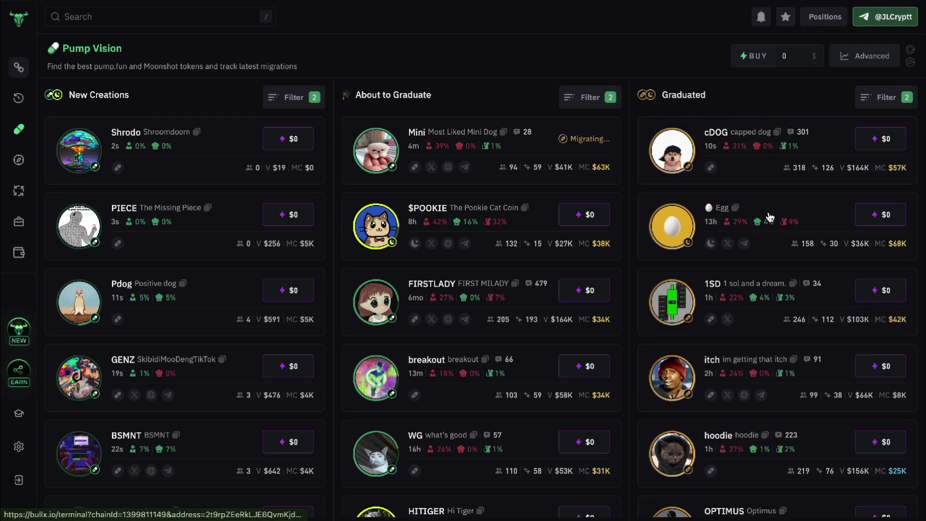
{"action": "scroll", "coordinate": [770, 216], "scroll_direction": "up", "scroll_amount": 5}
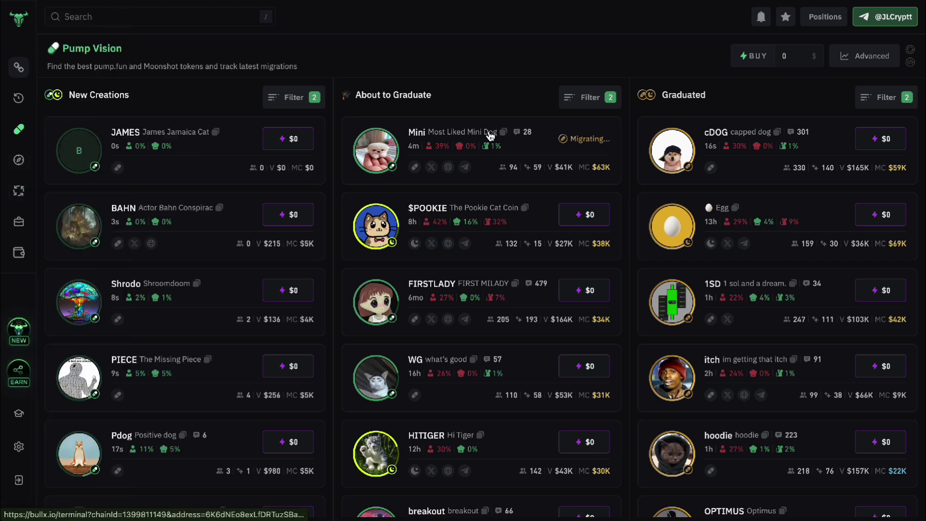
- Open the $POOKIE token from the About to Graduate column and review its security audit
{"action": "left_click", "coordinate": [426, 212]}
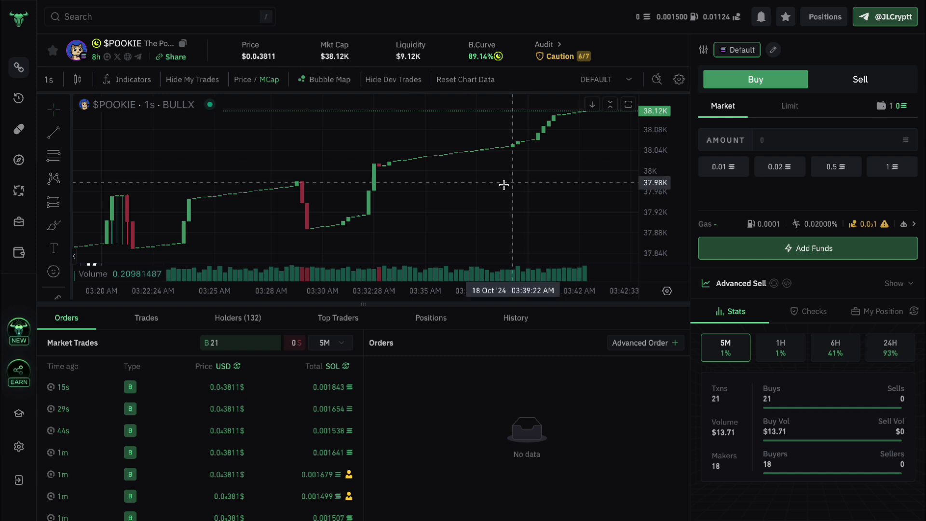
{"action": "left_click_drag", "start_coordinate": [480, 184], "coordinate": [418, 198]}
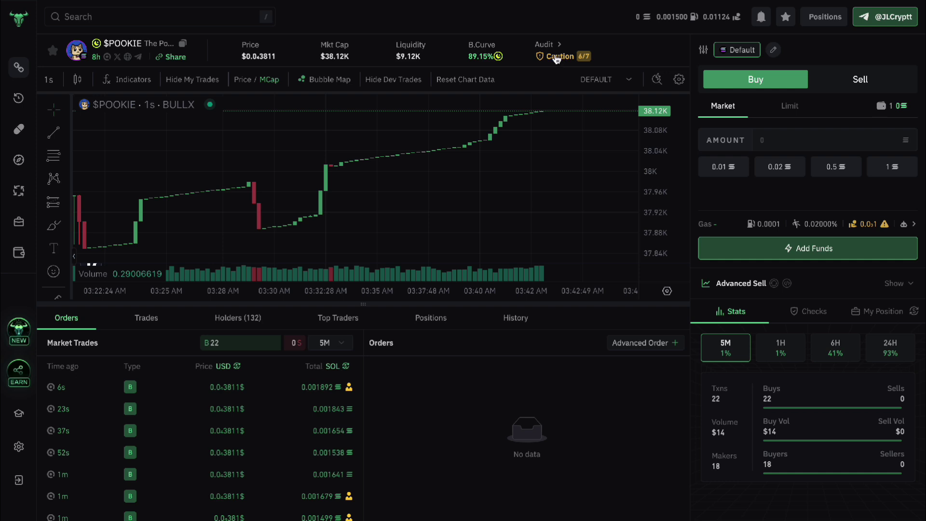
{"action": "left_click", "coordinate": [575, 58]}
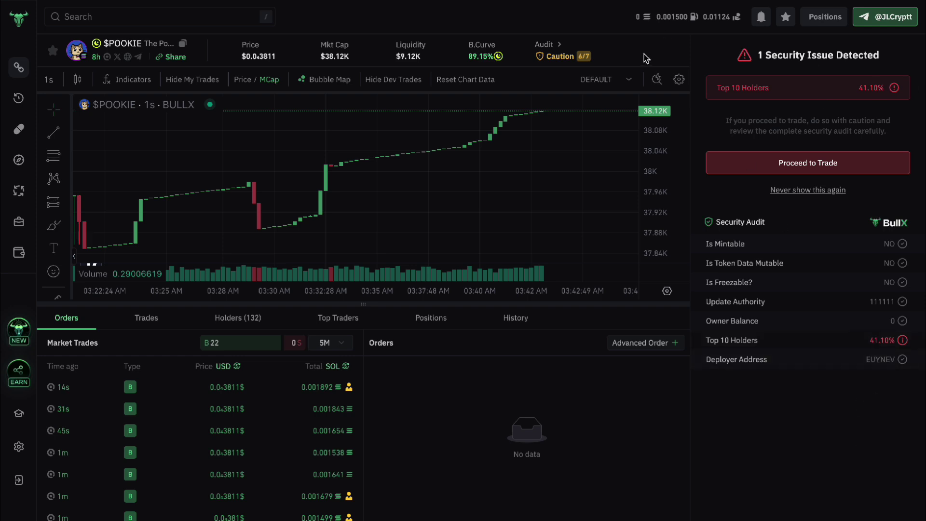
{"action": "left_click", "coordinate": [553, 45]}
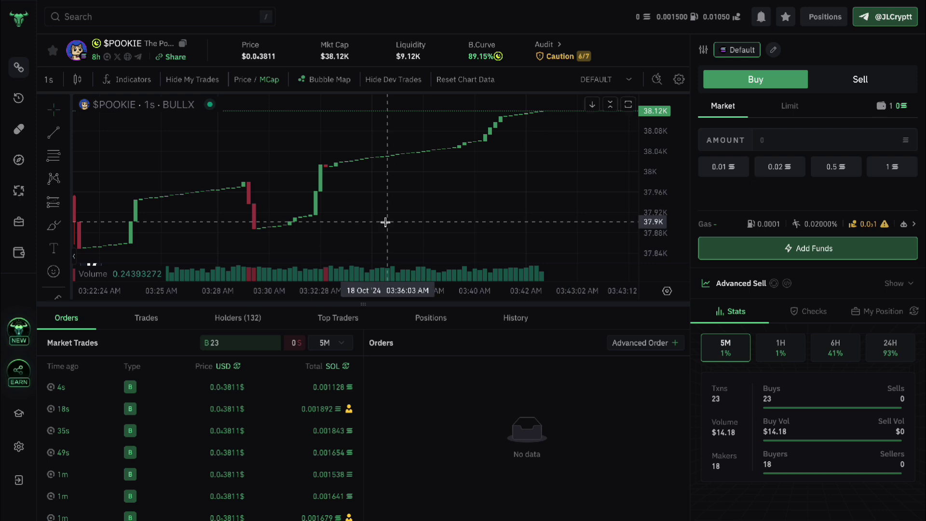
- Set the $POOKIE price chart to a 5-minute interval with the Candles style
{"action": "scroll", "coordinate": [385, 222], "scroll_direction": "down", "scroll_amount": 5}
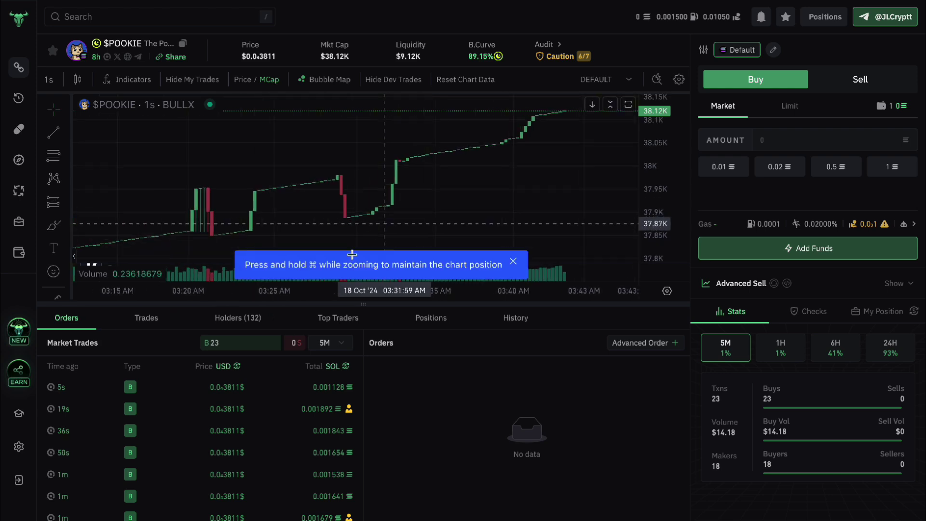
{"action": "left_click", "coordinate": [48, 79]}
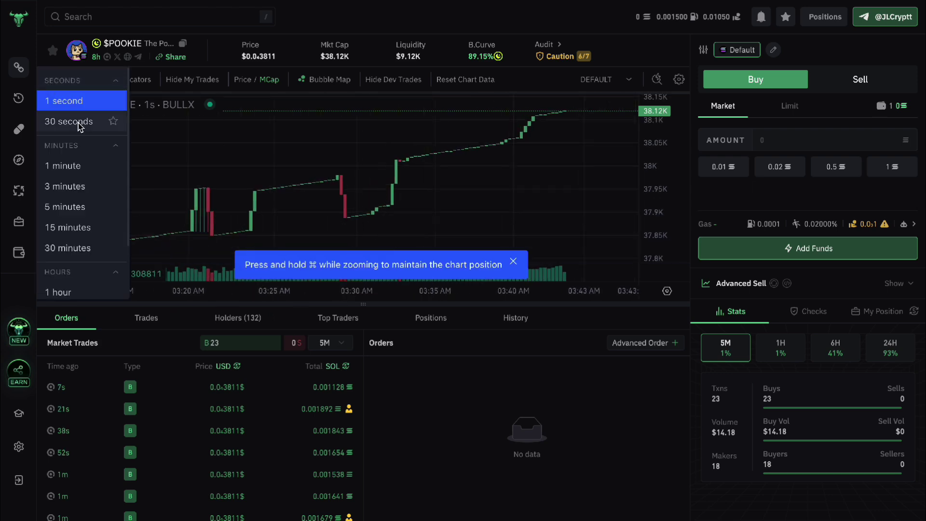
{"action": "left_click", "coordinate": [63, 207]}
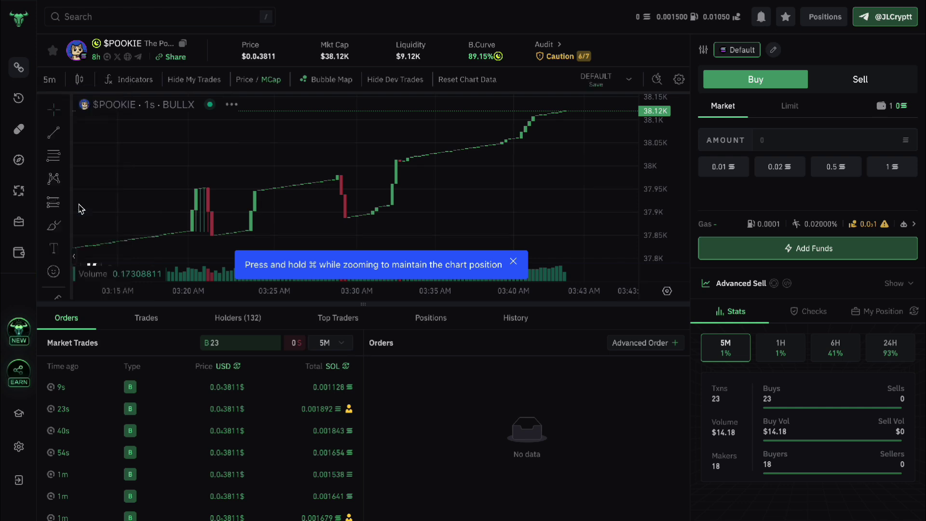
{"action": "left_click_drag", "start_coordinate": [353, 194], "coordinate": [264, 194]}
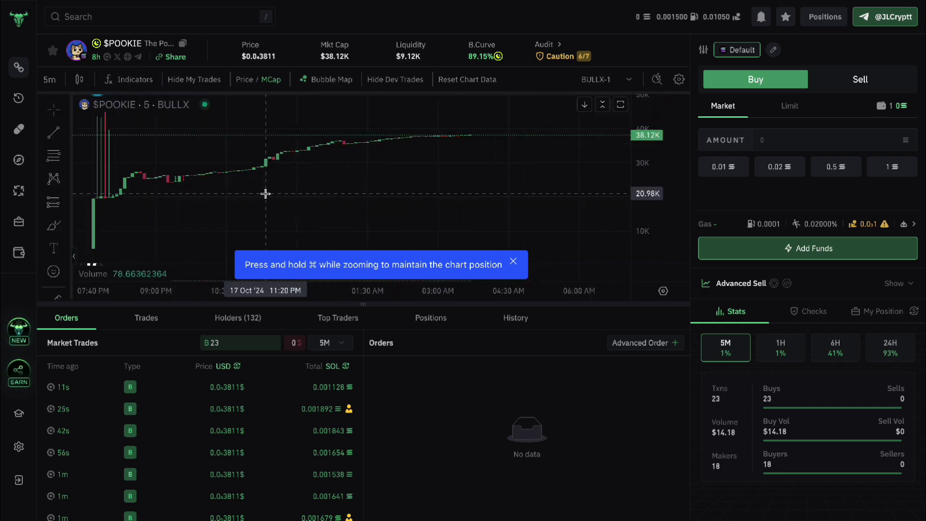
{"action": "left_click", "coordinate": [79, 79]}
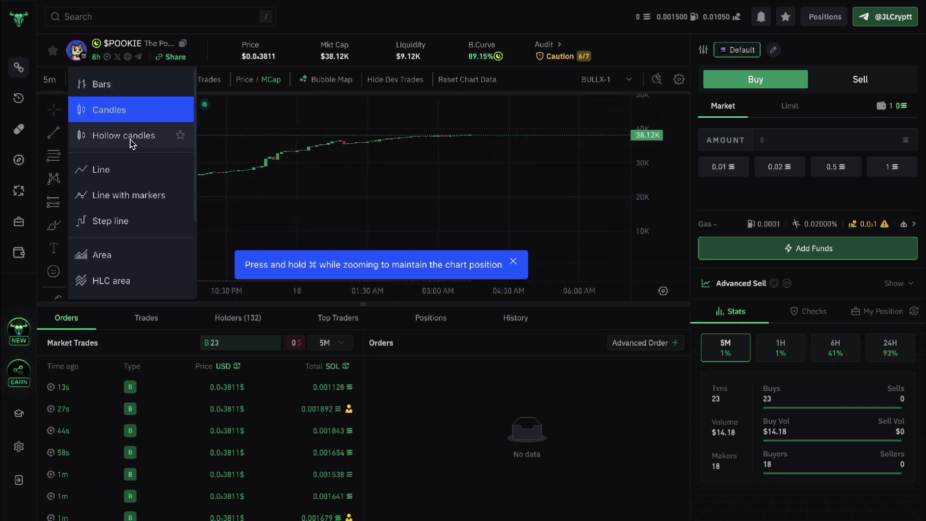
{"action": "left_click", "coordinate": [143, 109]}
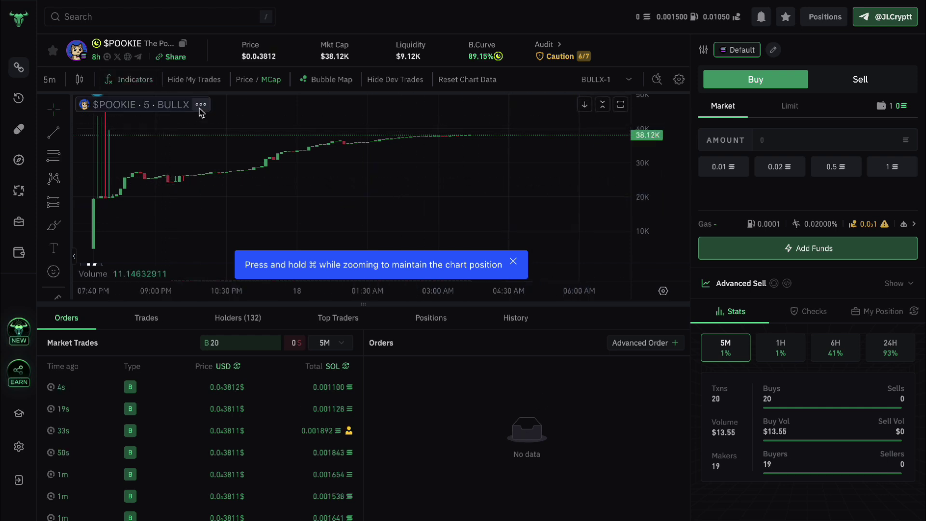
{"action": "right_click", "coordinate": [200, 109]}
{"action": "left_click", "coordinate": [461, 147]}
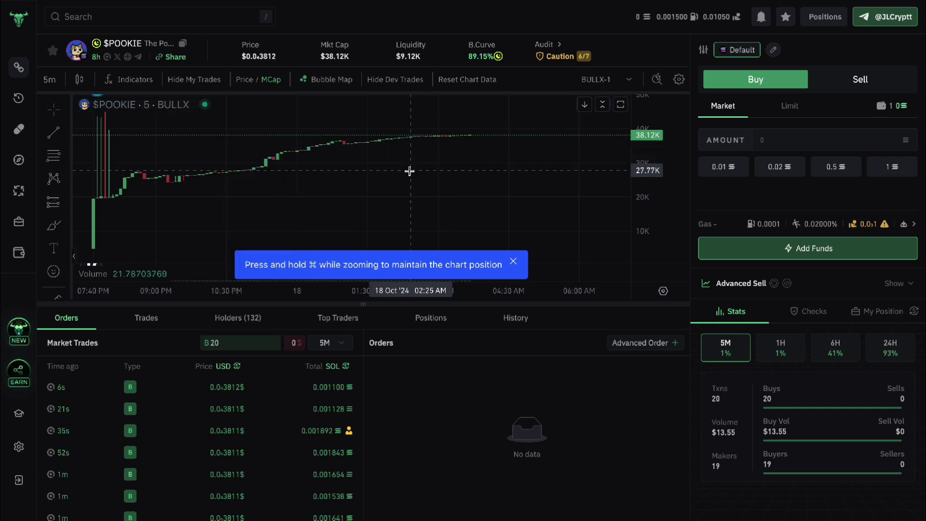
{"action": "scroll", "coordinate": [408, 170], "scroll_direction": "down", "scroll_amount": 1}
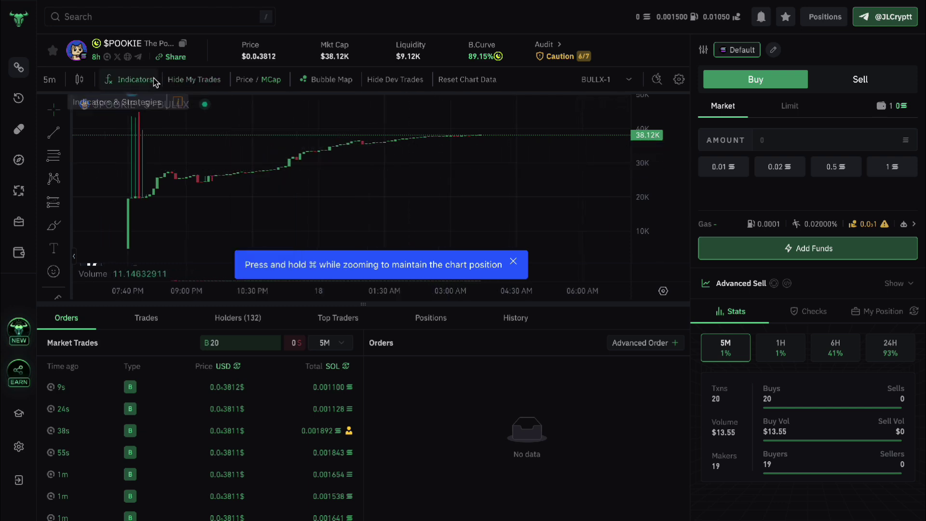
- Search the indicators for "vol" and add the Volume indicator to the $POOKIE chart
{"action": "left_click", "coordinate": [136, 83]}
{"action": "type", "text": "b"}
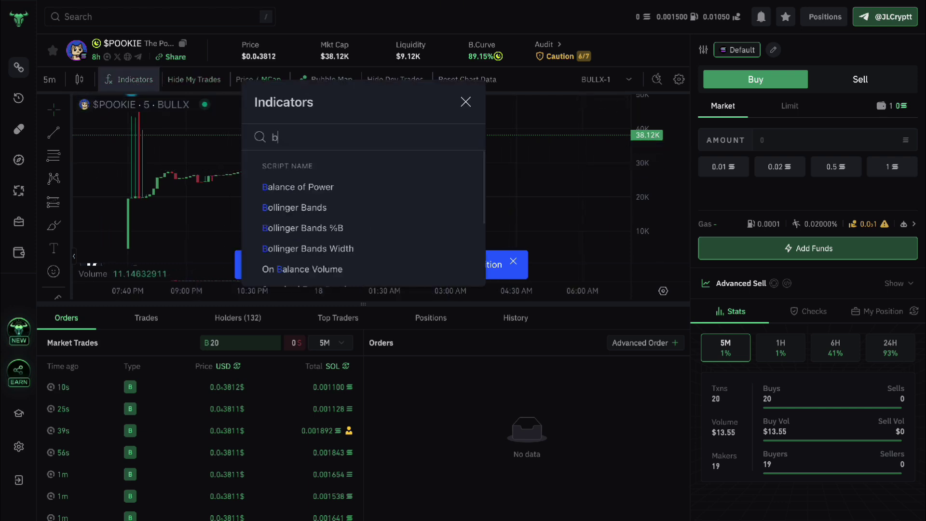
{"action": "key", "text": "BackSpace"}
{"action": "type", "text": "vol"}
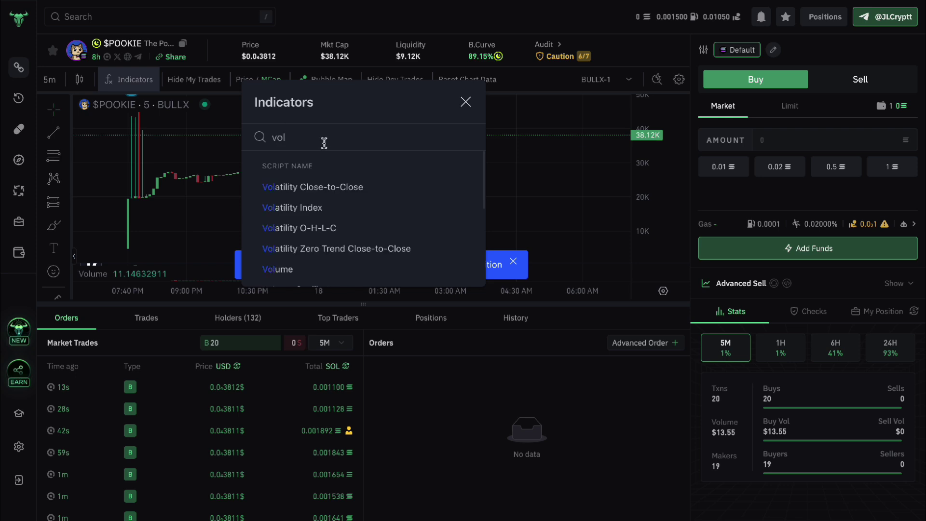
{"action": "left_click", "coordinate": [299, 269]}
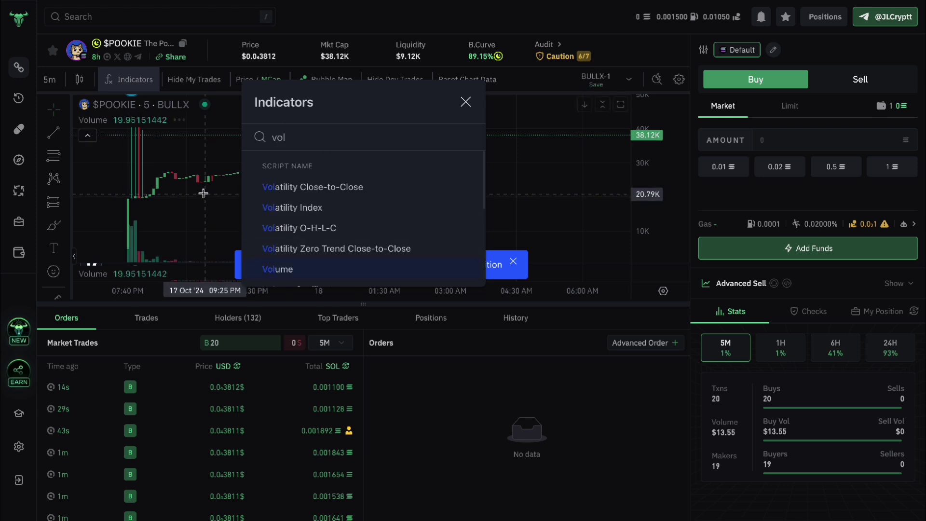
{"action": "left_click", "coordinate": [203, 134]}
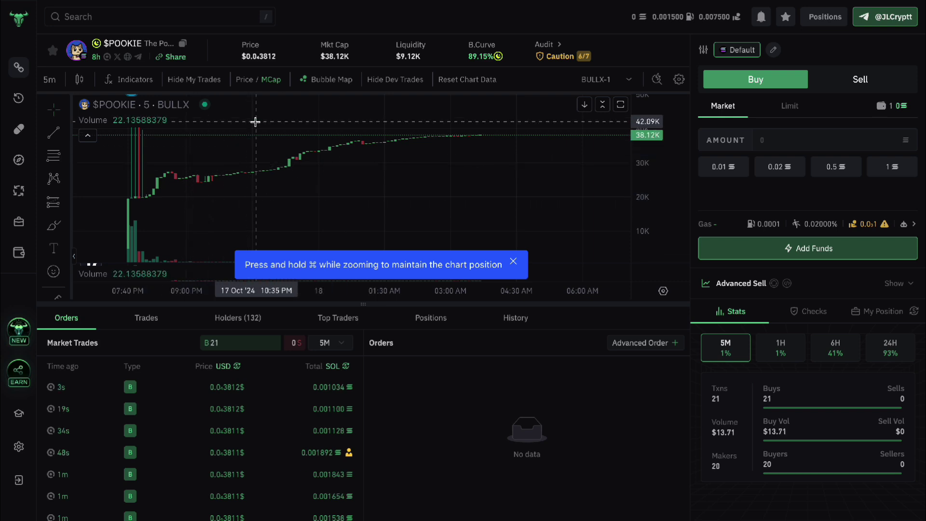
- Open the $POOKIE bubble map and inspect the largest wallets, including the creator's
{"action": "left_click", "coordinate": [325, 85]}
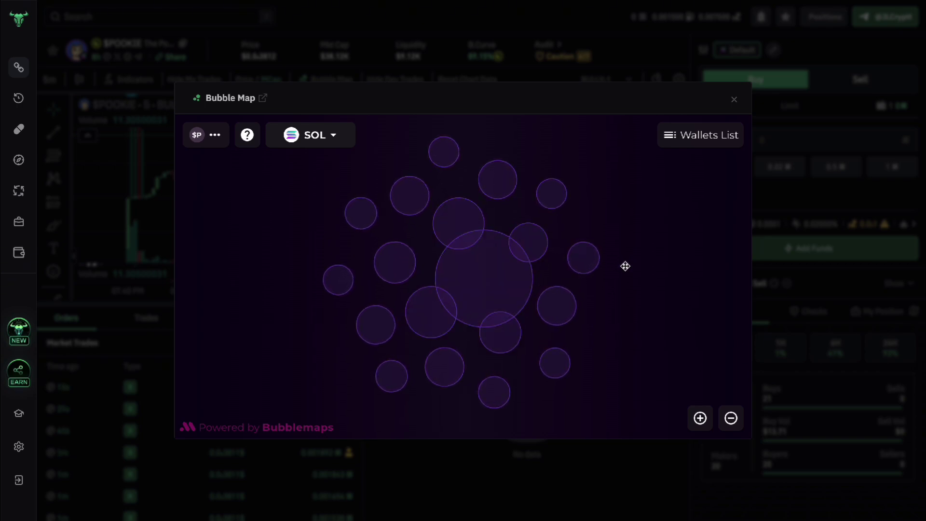
{"action": "left_click", "coordinate": [477, 299]}
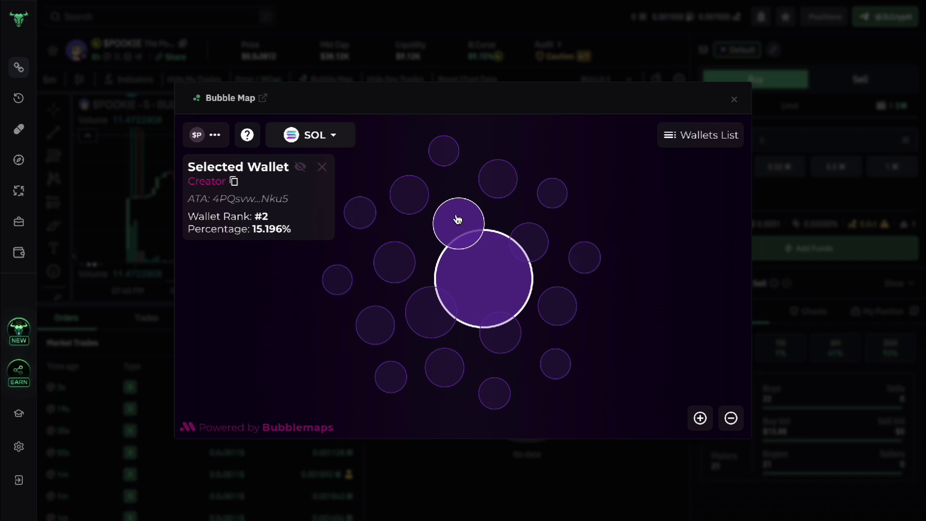
{"action": "left_click", "coordinate": [462, 225]}
{"action": "left_click", "coordinate": [471, 281]}
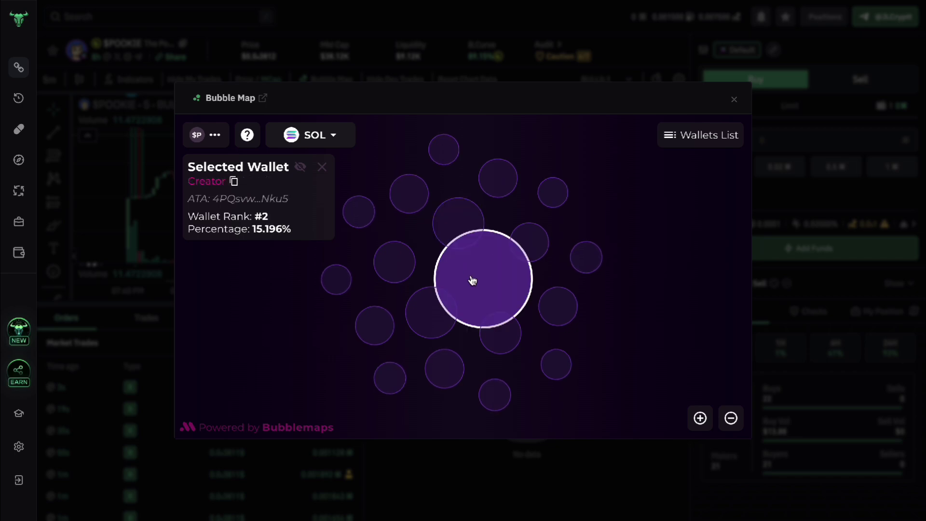
{"action": "left_click", "coordinate": [733, 99]}
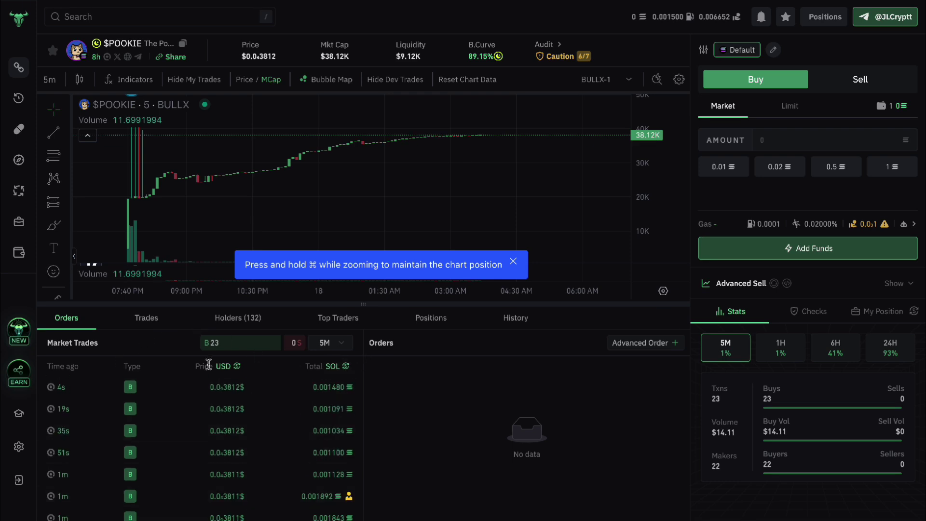
- Review the $POOKIE trades, holders, top traders, positions and history lists
{"action": "left_click", "coordinate": [152, 327]}
{"action": "scroll", "coordinate": [220, 428], "scroll_direction": "down", "scroll_amount": 1}
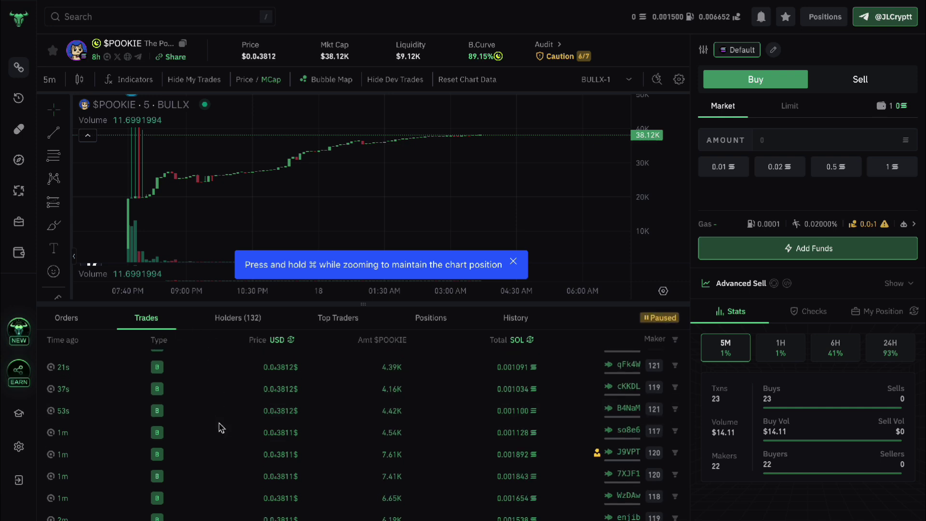
{"action": "left_click", "coordinate": [236, 318]}
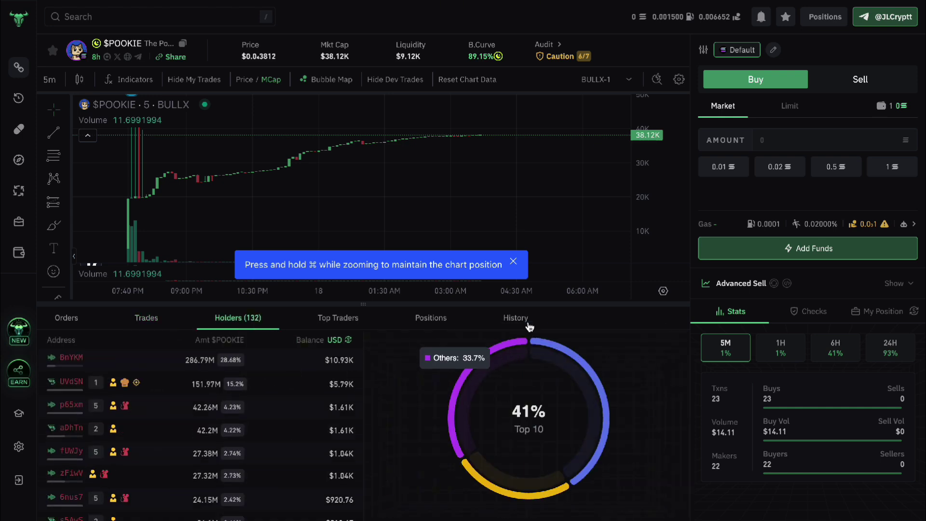
{"action": "left_click", "coordinate": [334, 325]}
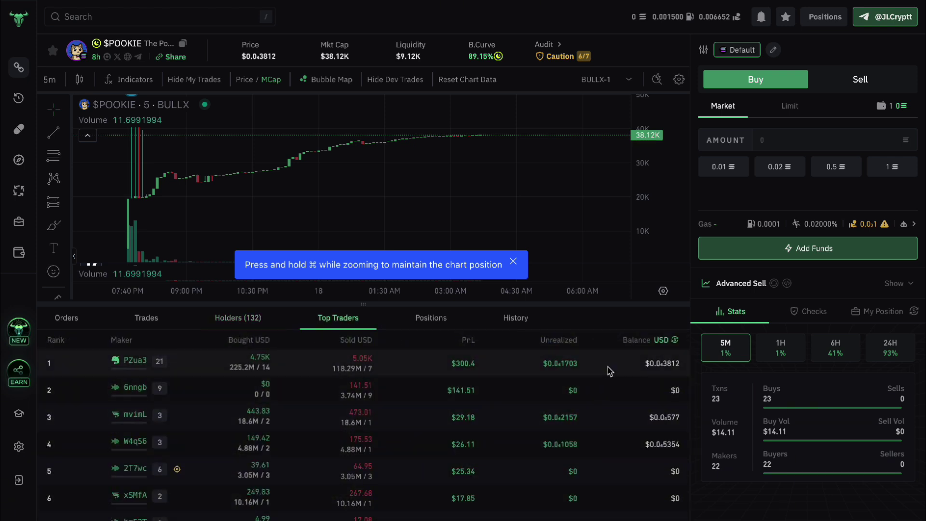
{"action": "left_click", "coordinate": [453, 325]}
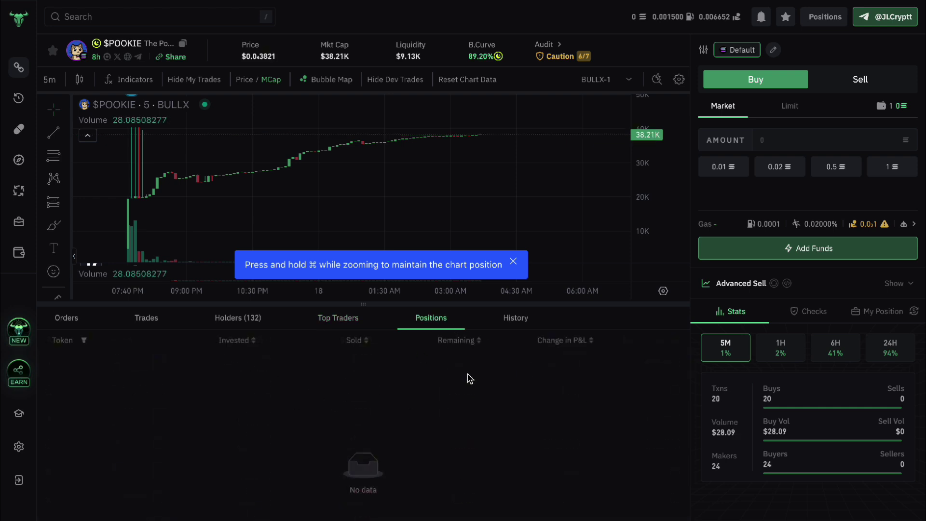
{"action": "left_click", "coordinate": [508, 328]}
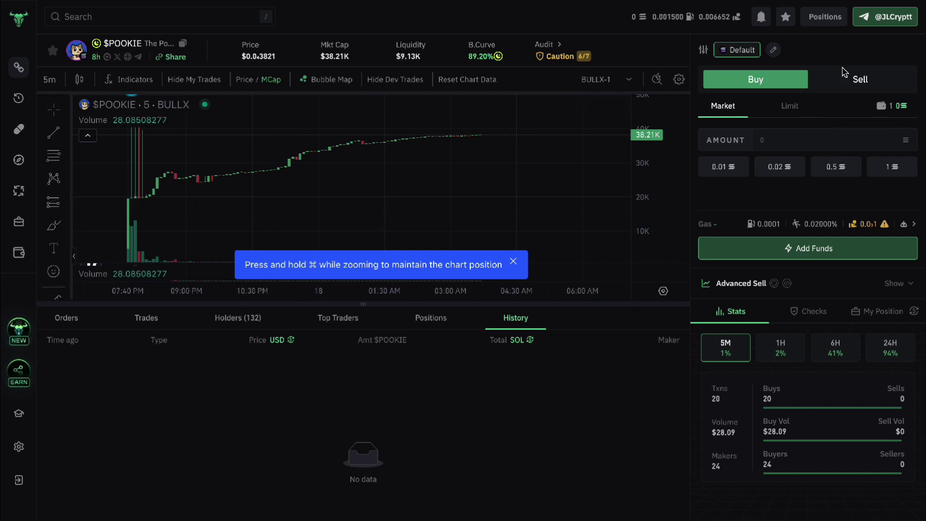
- Compare the Buy and Sell order modes and review the buy and sell order settings for priority fee, slippage, MEV protection and bribe
{"action": "left_click", "coordinate": [851, 79]}
{"action": "left_click", "coordinate": [755, 79]}
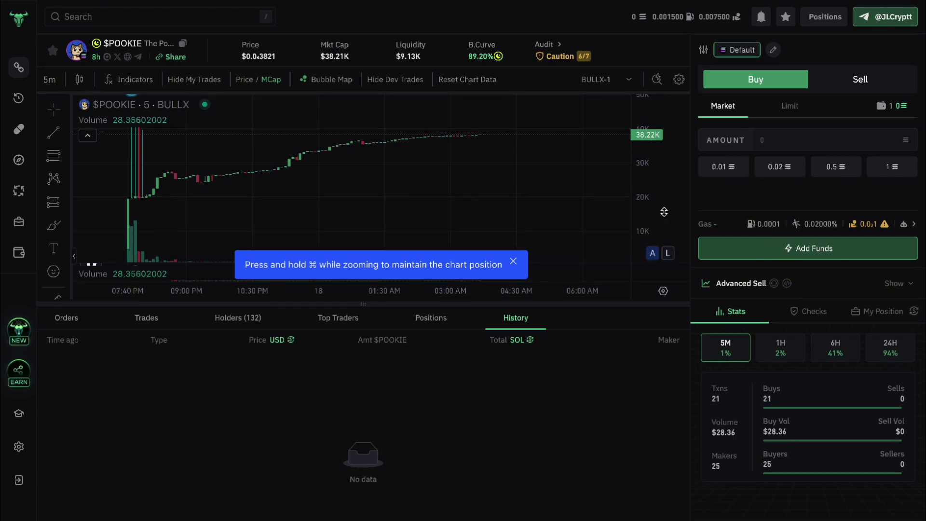
{"action": "left_click", "coordinate": [826, 229]}
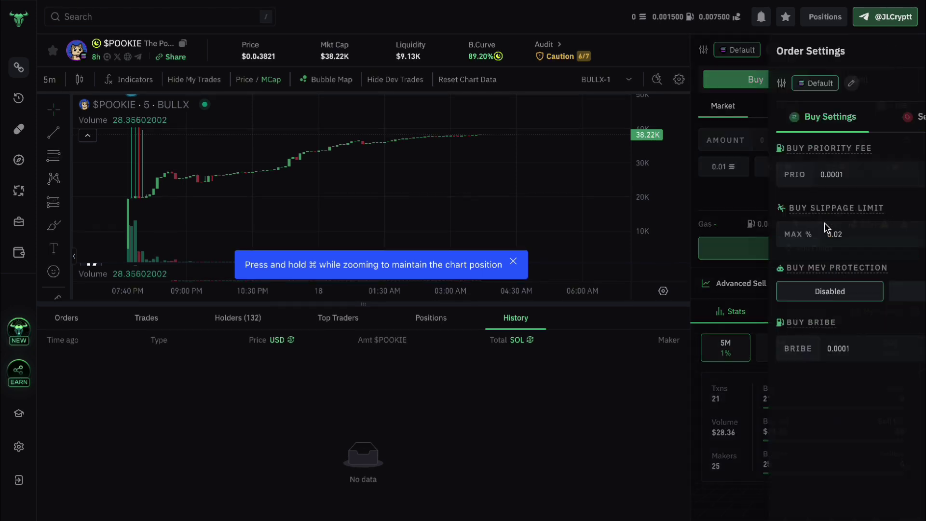
{"action": "left_click", "coordinate": [876, 116]}
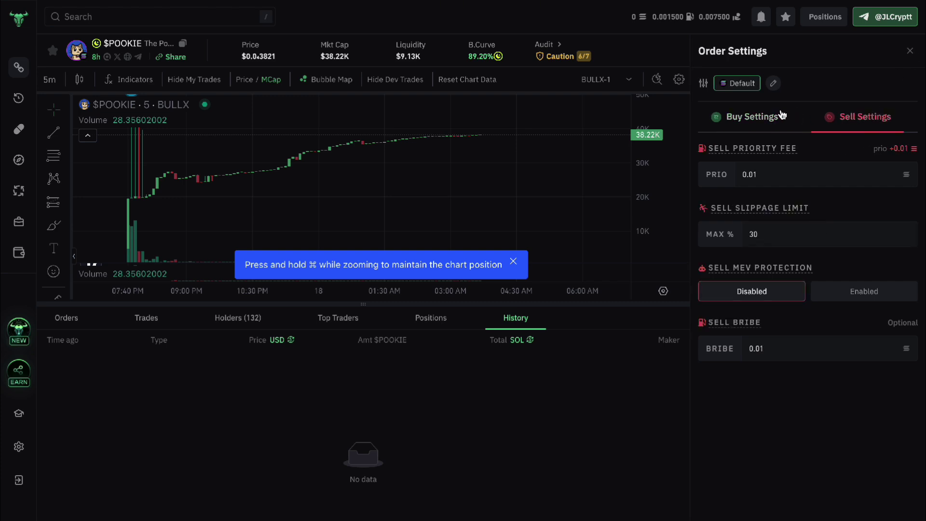
{"action": "left_click", "coordinate": [874, 117]}
{"action": "left_click", "coordinate": [873, 118]}
{"action": "left_click", "coordinate": [871, 122]}
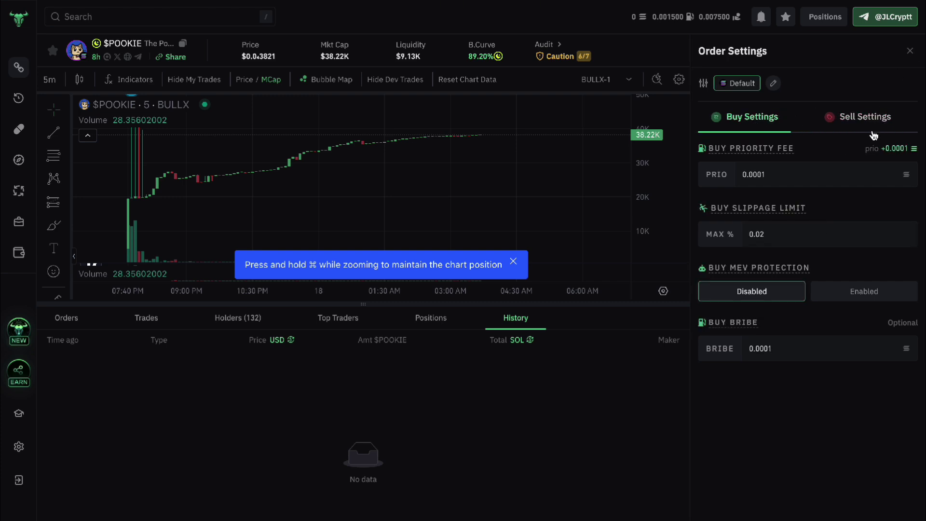
{"action": "left_click", "coordinate": [872, 124]}
{"action": "left_click", "coordinate": [726, 123]}
{"action": "left_click", "coordinate": [910, 50]}
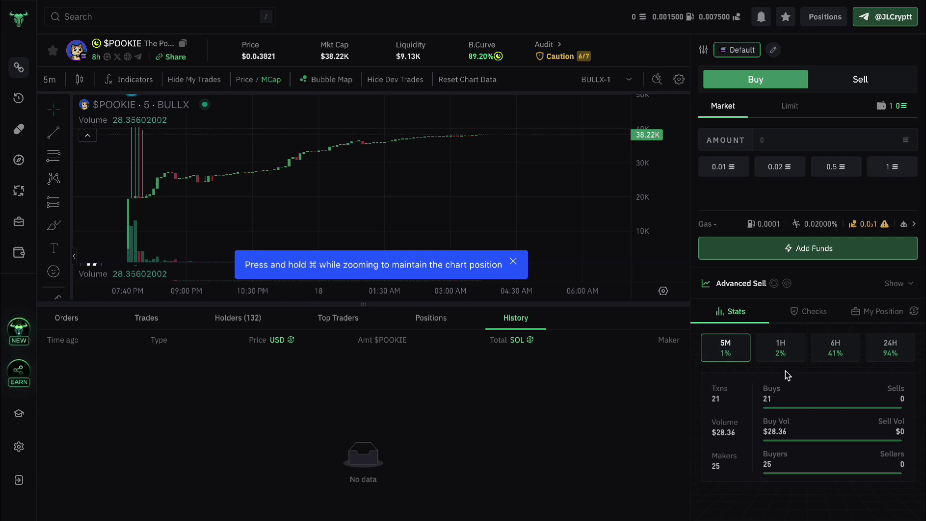
- View the $POOKIE trading stats for the 1H, 6H and 24H periods and return to 5M
{"action": "left_click", "coordinate": [780, 347]}
{"action": "left_click", "coordinate": [835, 347]}
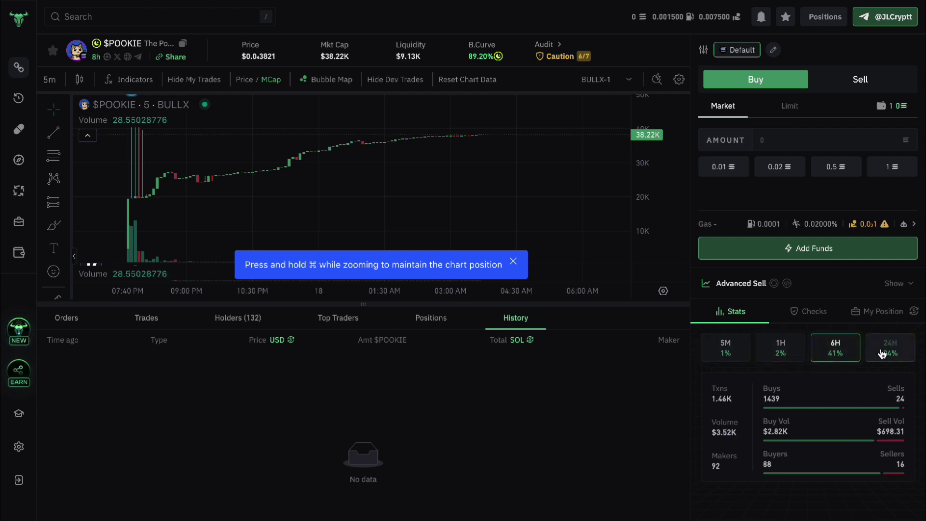
{"action": "left_click", "coordinate": [889, 347]}
{"action": "left_click", "coordinate": [724, 347]}
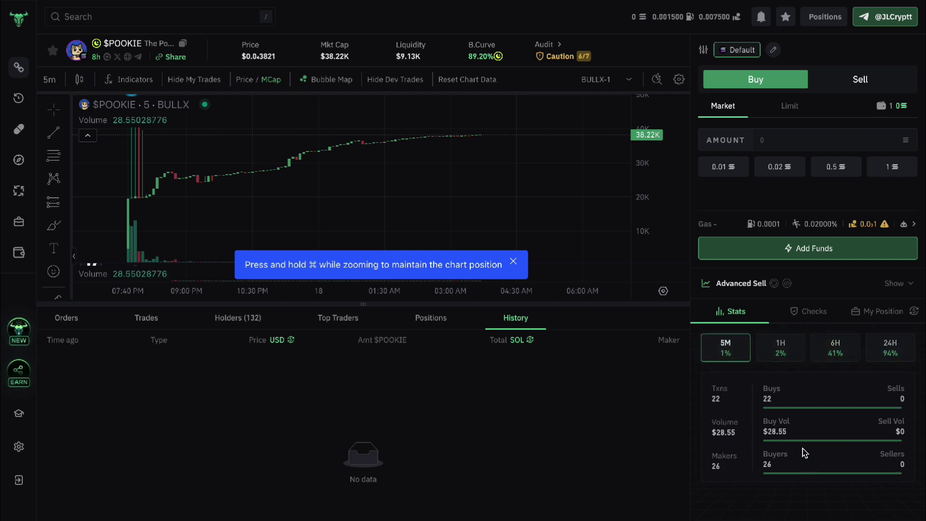